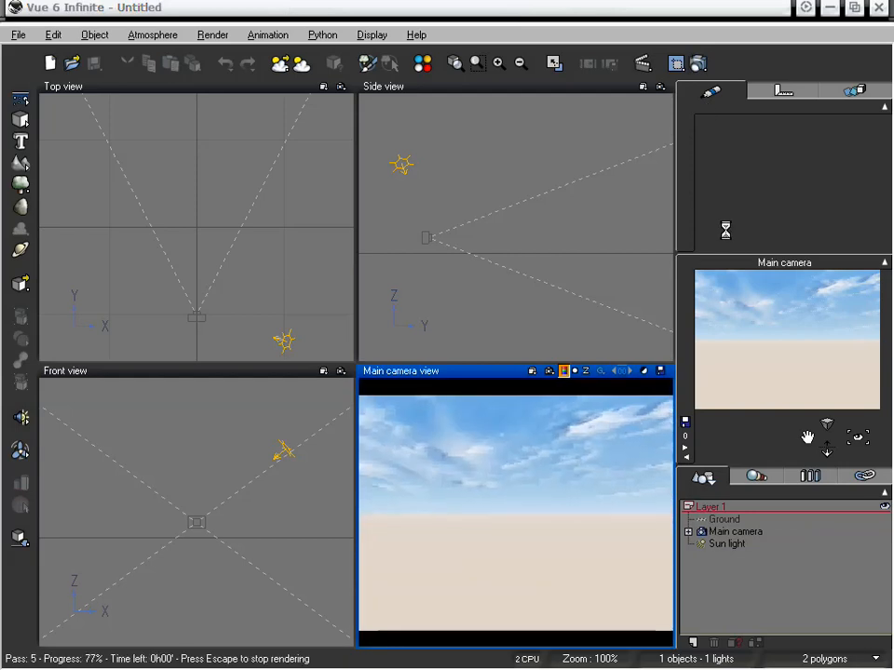
Step: Compare the last render preview with Natural film response off and on, and dismiss the post render options
{"action": "left_click_drag", "start_coordinate": [561, 146], "coordinate": [457, 105]}
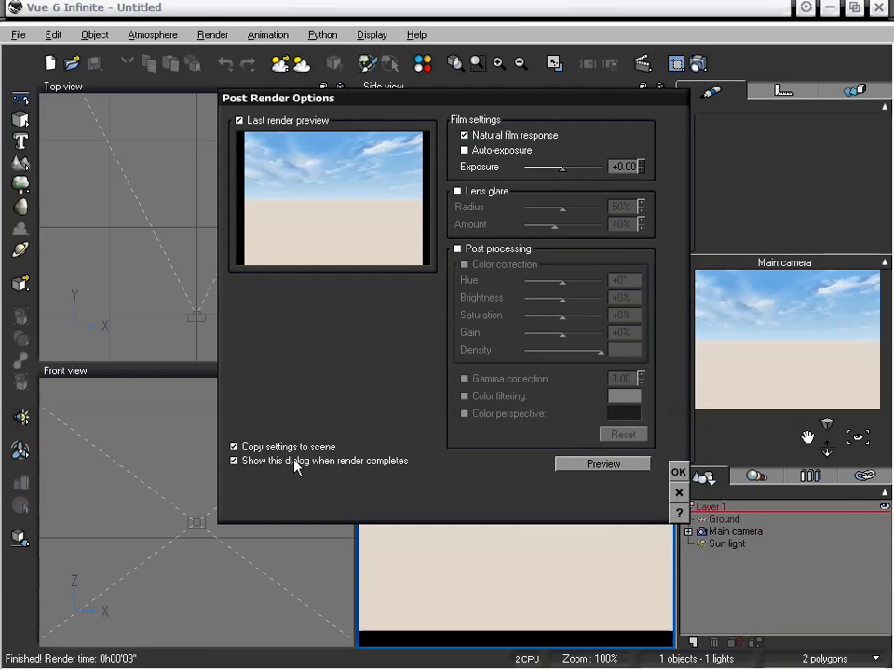
{"action": "left_click", "coordinate": [327, 467]}
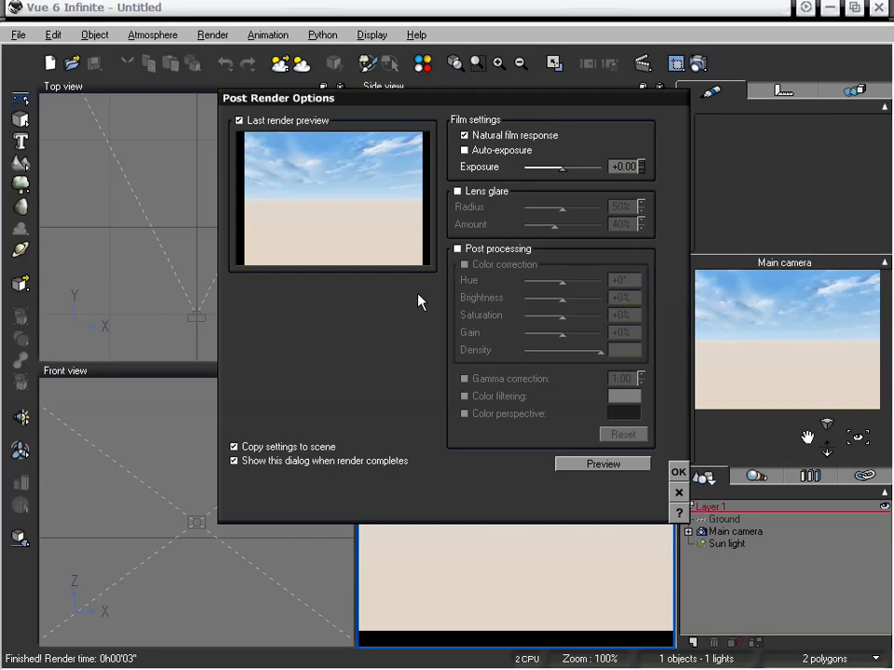
{"action": "left_click", "coordinate": [320, 468]}
{"action": "left_click_drag", "start_coordinate": [418, 99], "coordinate": [415, 110]}
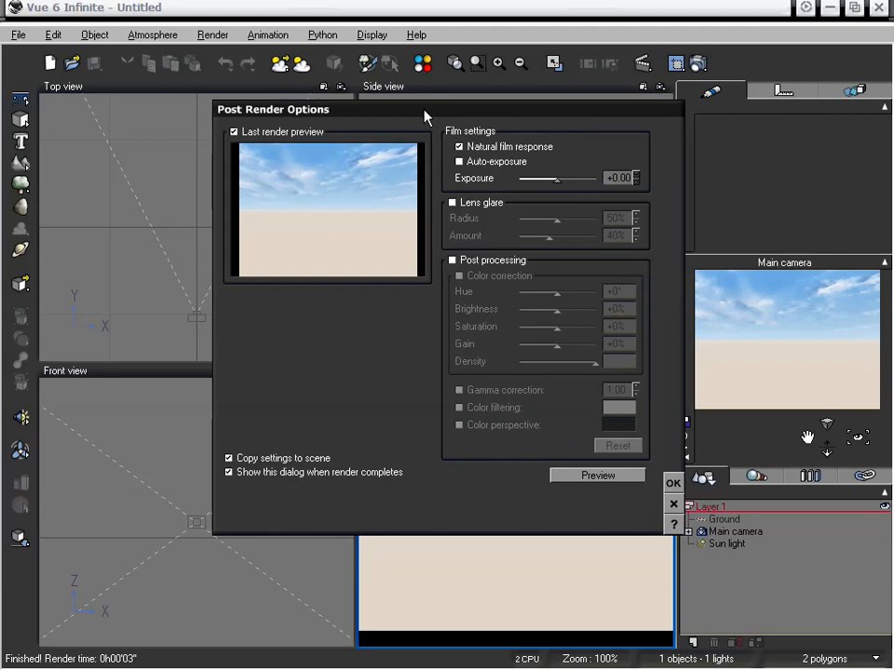
{"action": "left_click", "coordinate": [491, 151]}
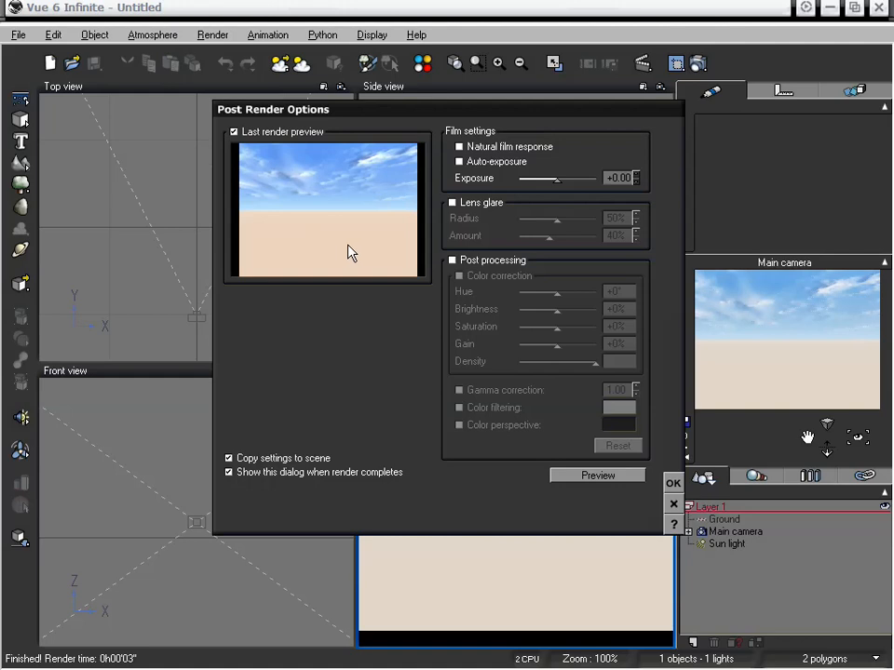
{"action": "left_click", "coordinate": [458, 148]}
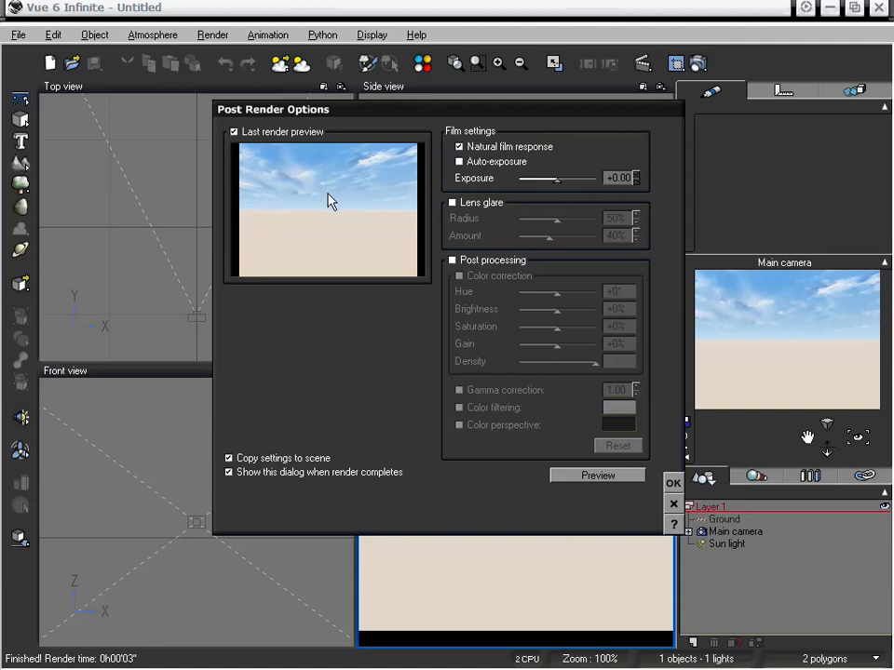
{"action": "left_click", "coordinate": [459, 147]}
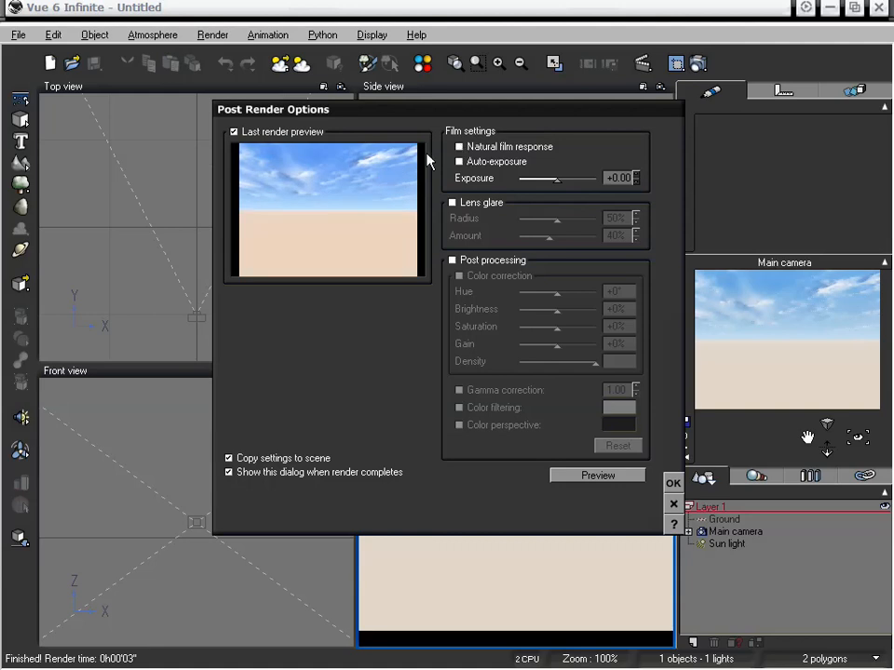
{"action": "left_click", "coordinate": [459, 147]}
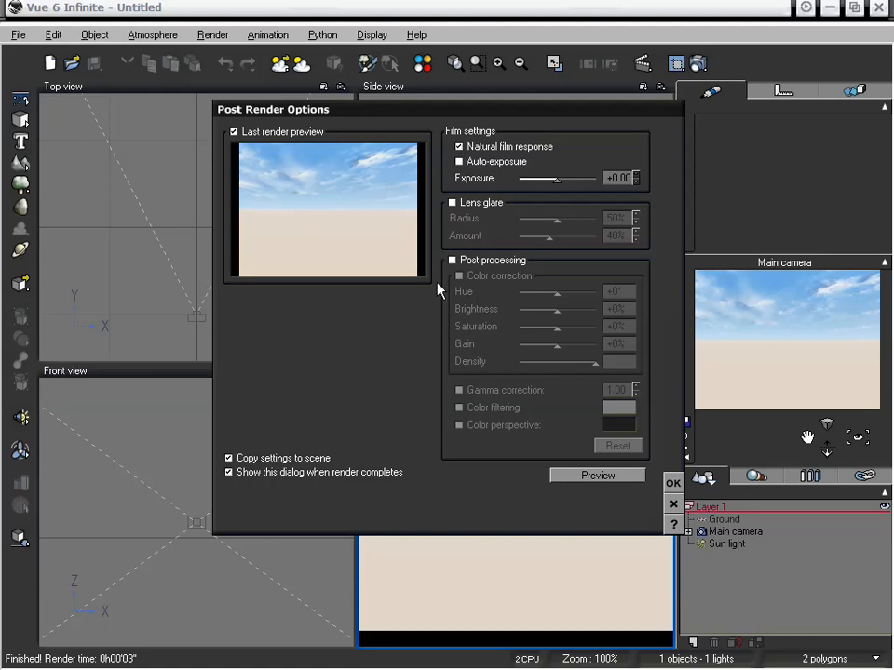
{"action": "left_click", "coordinate": [672, 507]}
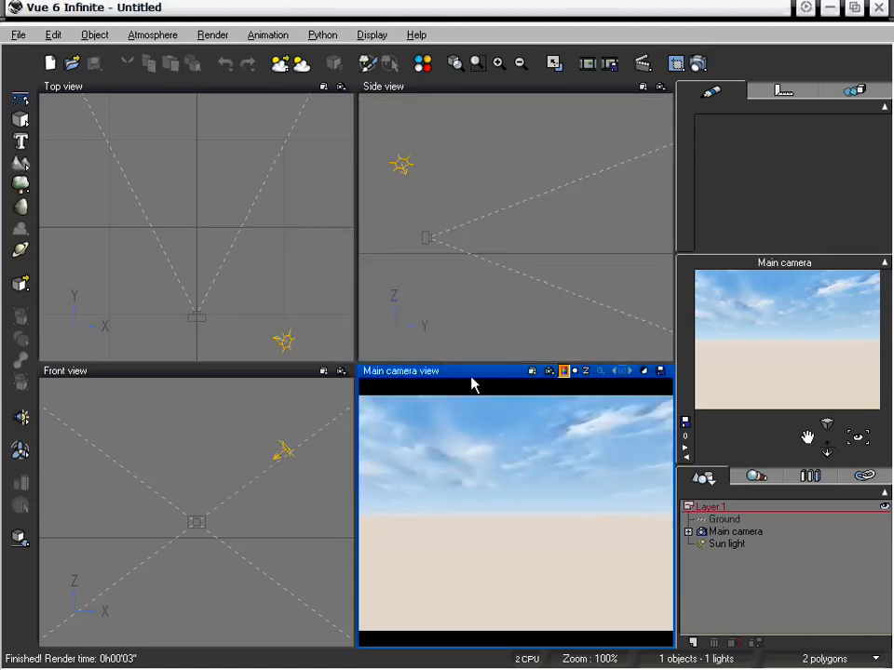
Step: Load the bright, warm cloudy-sky atmosphere that follows AsileFX_Sky_0088 in the Personal Atmospheres collection
{"action": "left_click", "coordinate": [141, 33]}
{"action": "left_click", "coordinate": [167, 52]}
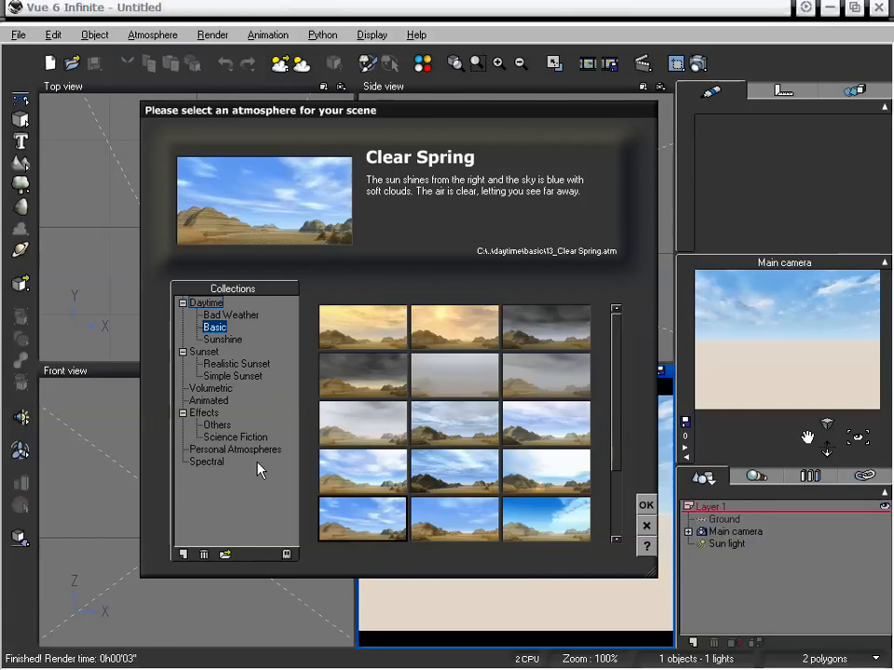
{"action": "left_click", "coordinate": [228, 451]}
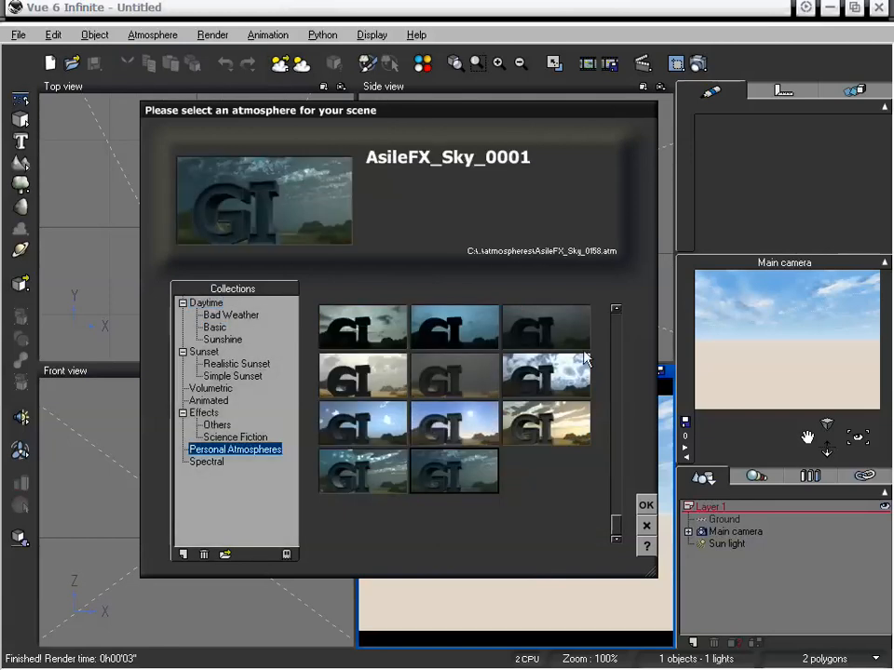
{"action": "left_click_drag", "start_coordinate": [615, 522], "coordinate": [619, 492]}
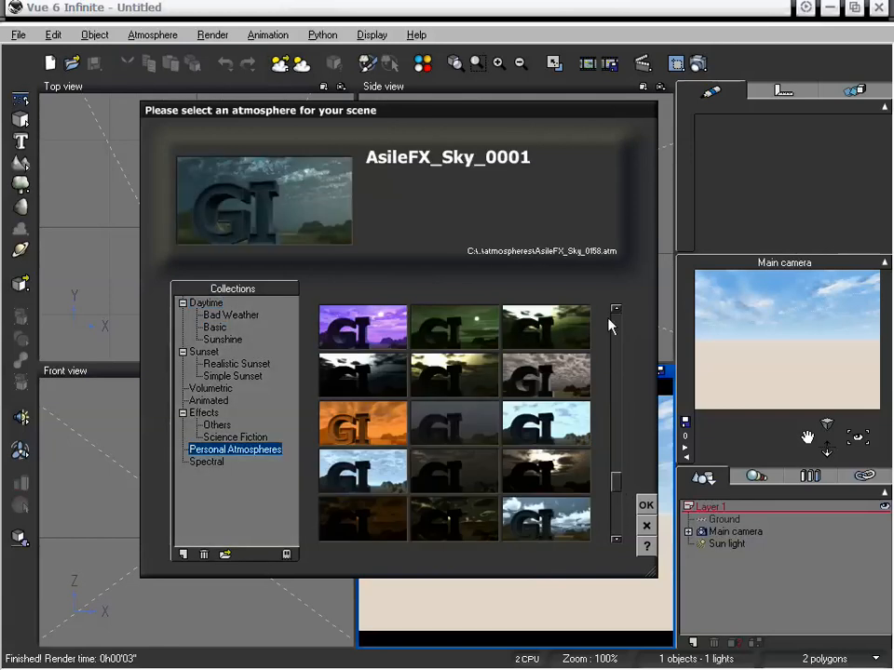
{"action": "left_click", "coordinate": [615, 309]}
{"action": "left_click", "coordinate": [615, 309]}
{"action": "left_click", "coordinate": [613, 310]}
{"action": "left_click", "coordinate": [613, 309]}
{"action": "left_click", "coordinate": [613, 310]}
{"action": "left_click", "coordinate": [613, 310]}
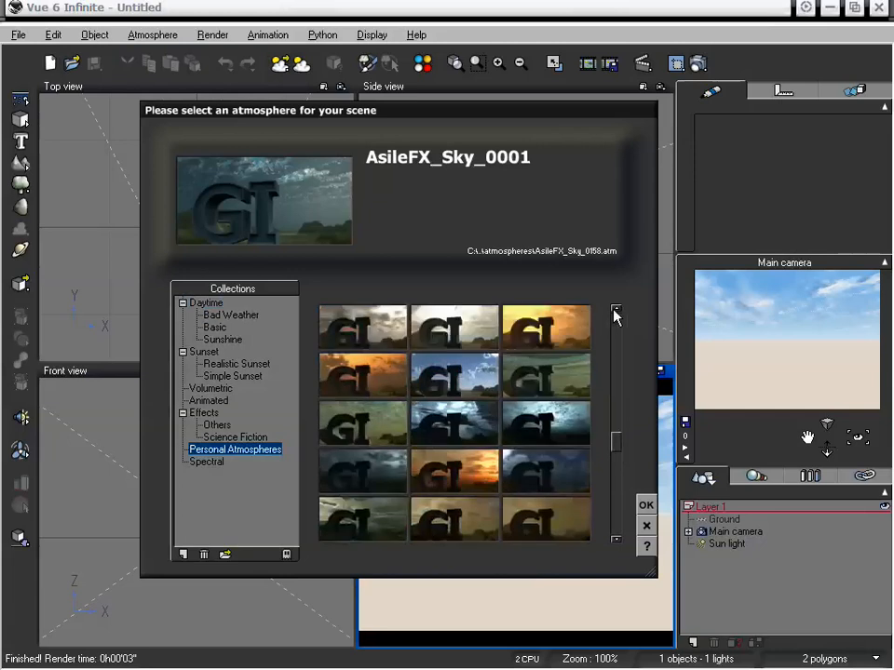
{"action": "left_click", "coordinate": [613, 310]}
{"action": "left_click", "coordinate": [613, 310]}
{"action": "left_click", "coordinate": [614, 310]}
{"action": "left_click", "coordinate": [398, 469]}
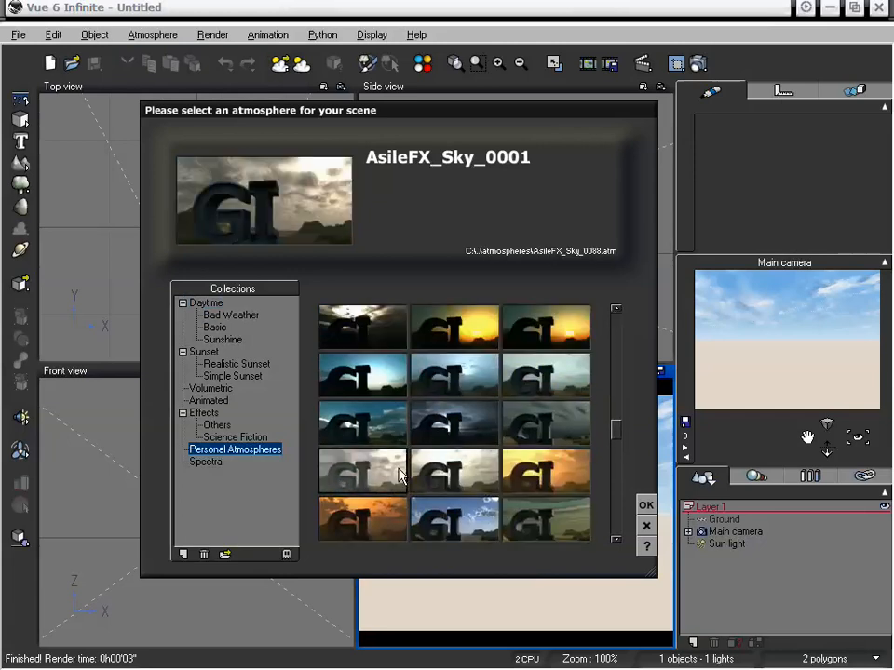
{"action": "left_click", "coordinate": [460, 487]}
{"action": "left_click", "coordinate": [645, 508]}
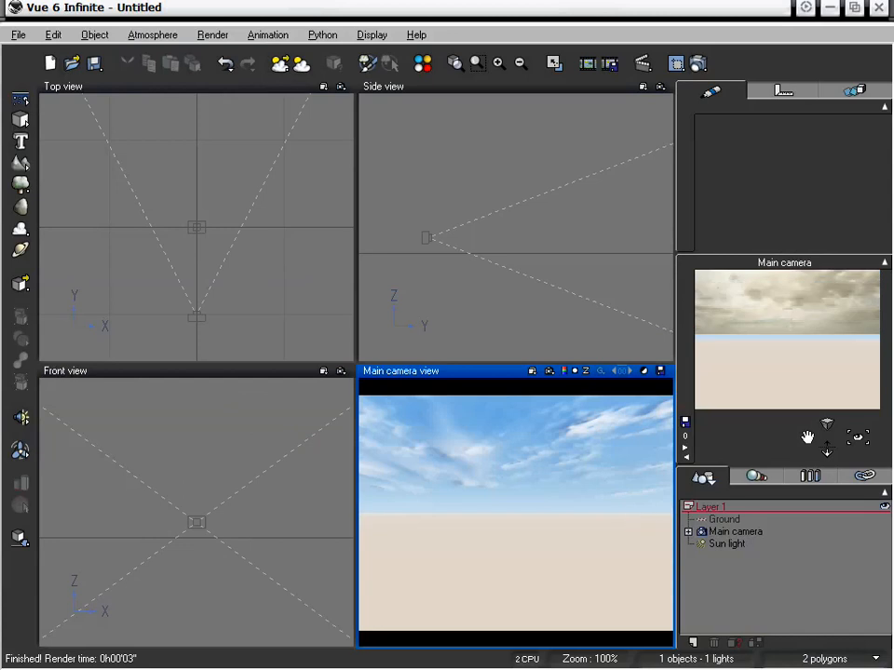
Step: Raise the main camera slightly and tilt it up so the view faces the sky around the sun
{"action": "left_click_drag", "start_coordinate": [857, 438], "coordinate": [778, 436]}
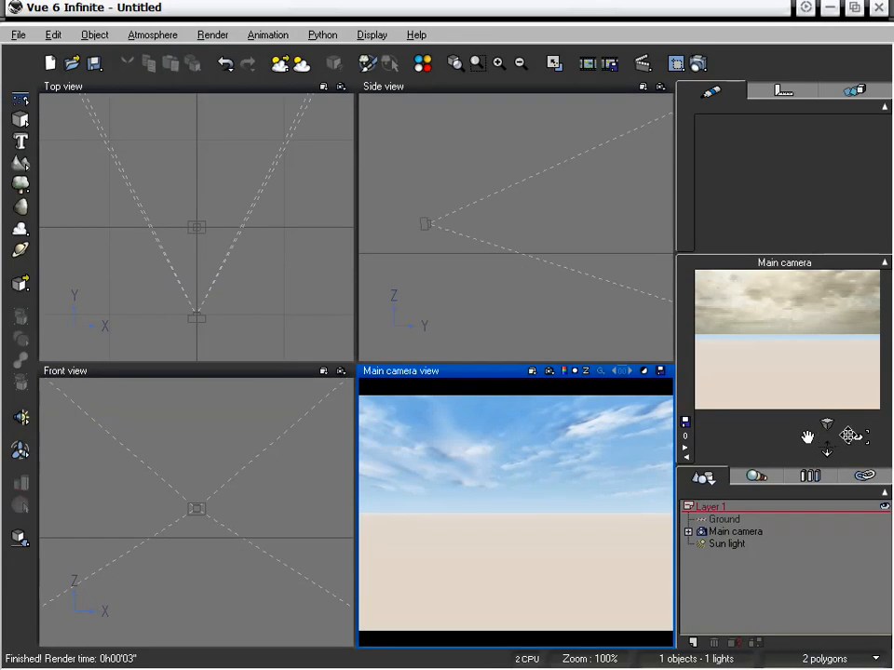
{"action": "left_click", "coordinate": [523, 454]}
{"action": "left_click_drag", "start_coordinate": [855, 439], "coordinate": [863, 399]}
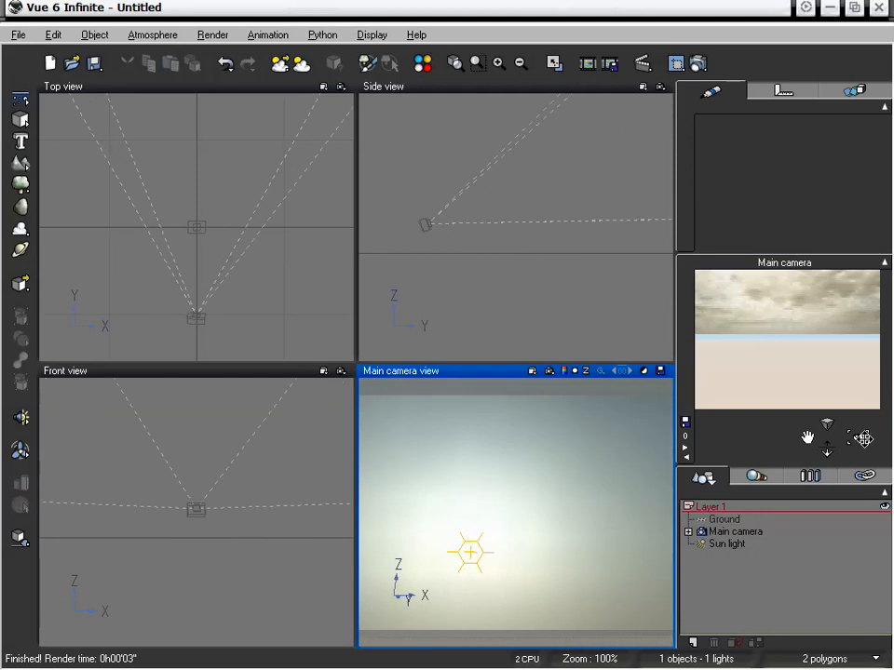
Step: Render the sky to screen at Final quality with the internal renderer
{"action": "left_click", "coordinate": [697, 63]}
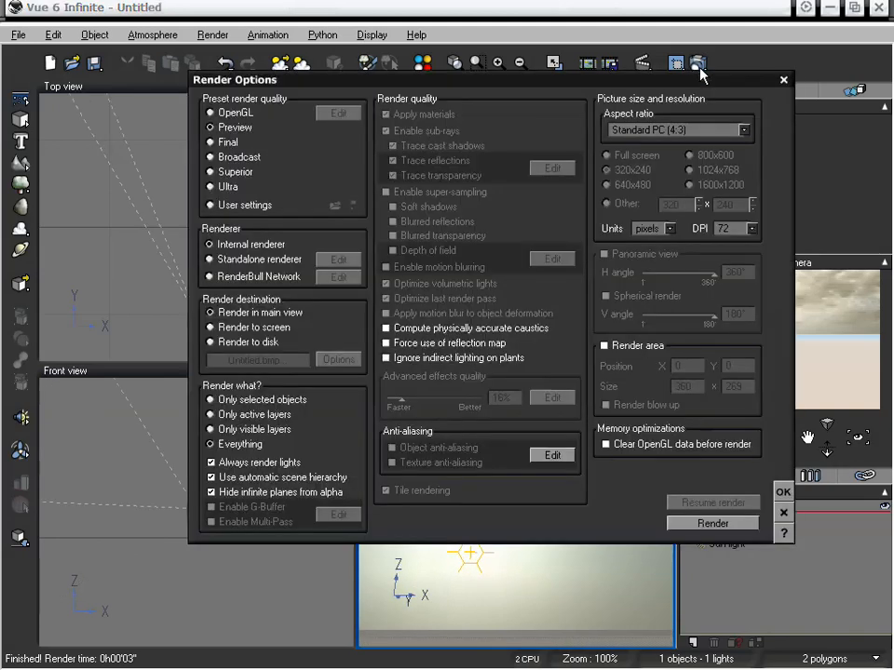
{"action": "left_click", "coordinate": [245, 144]}
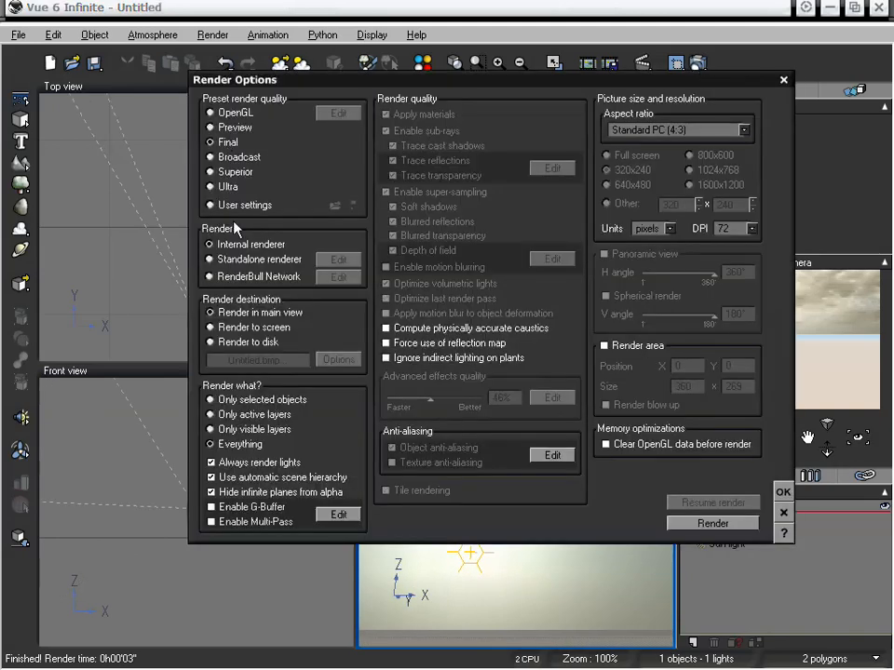
{"action": "left_click", "coordinate": [268, 258]}
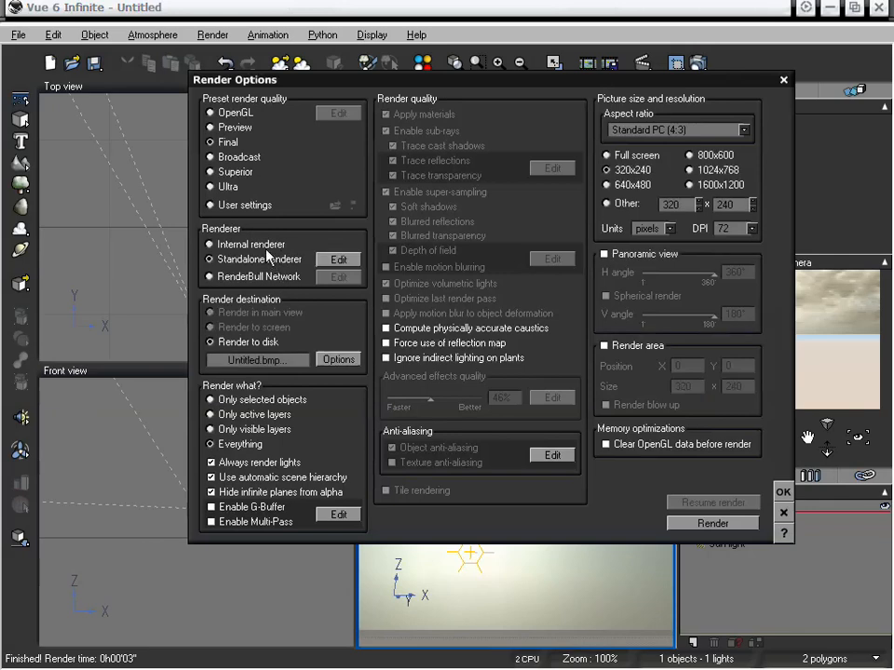
{"action": "left_click", "coordinate": [266, 247]}
{"action": "left_click", "coordinate": [264, 328]}
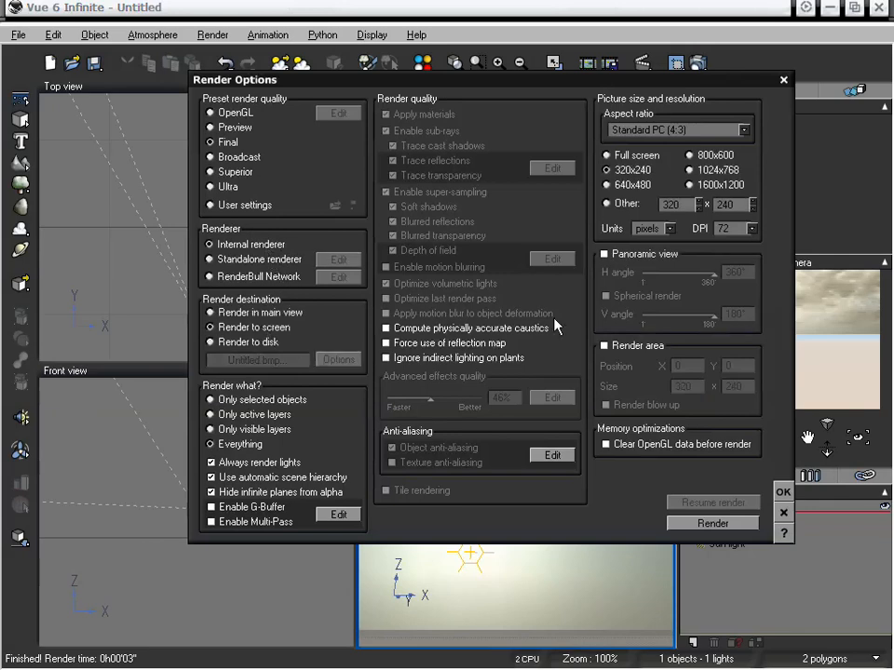
{"action": "left_click", "coordinate": [713, 524]}
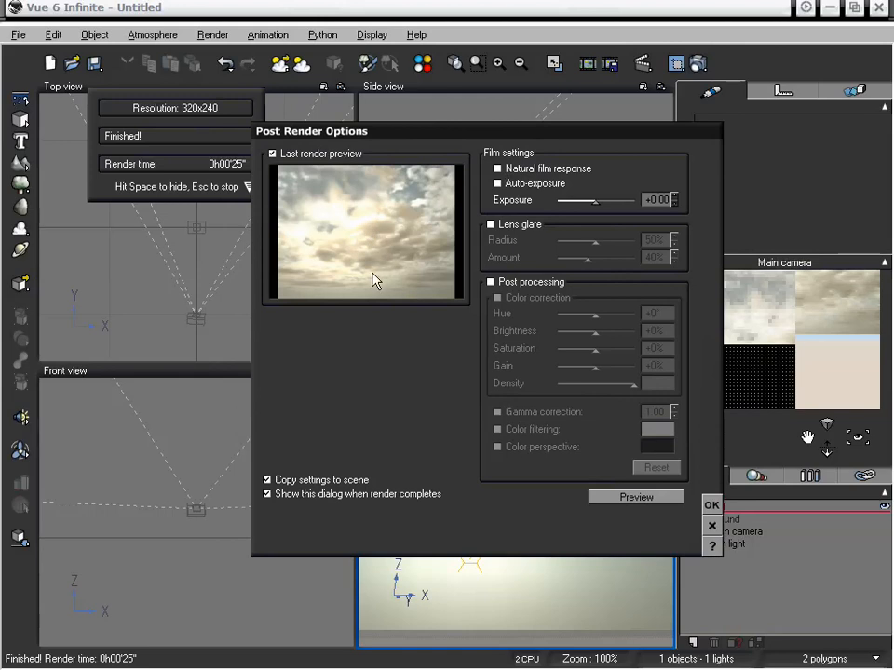
Step: Compare the rendered cloudy sky with Natural film response on and off several times, leaving the option enabled
{"action": "left_click", "coordinate": [497, 168]}
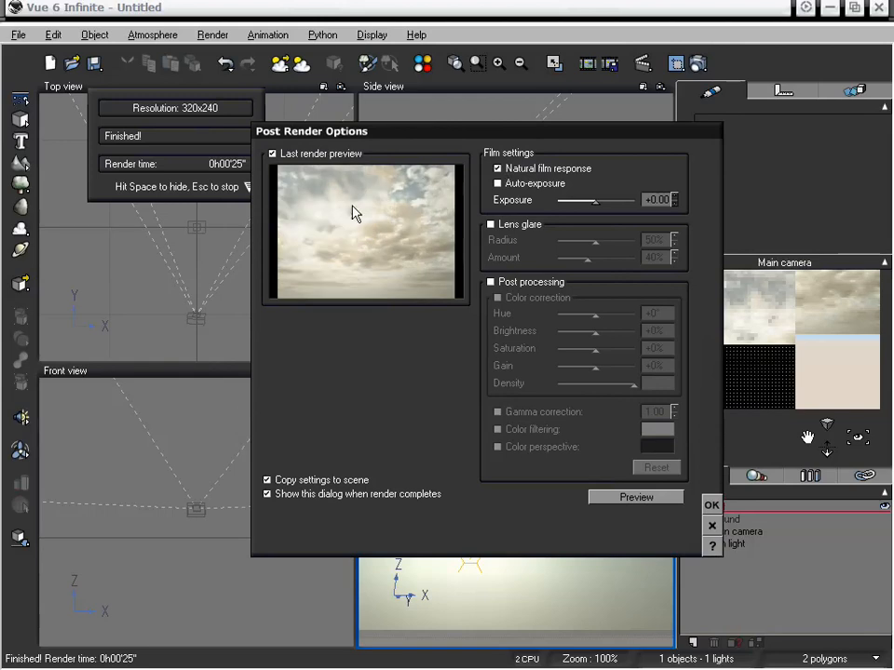
{"action": "left_click", "coordinate": [497, 168]}
{"action": "left_click", "coordinate": [497, 169]}
{"action": "left_click", "coordinate": [498, 169]}
{"action": "left_click", "coordinate": [498, 169]}
{"action": "left_click_drag", "start_coordinate": [511, 140], "coordinate": [511, 127]}
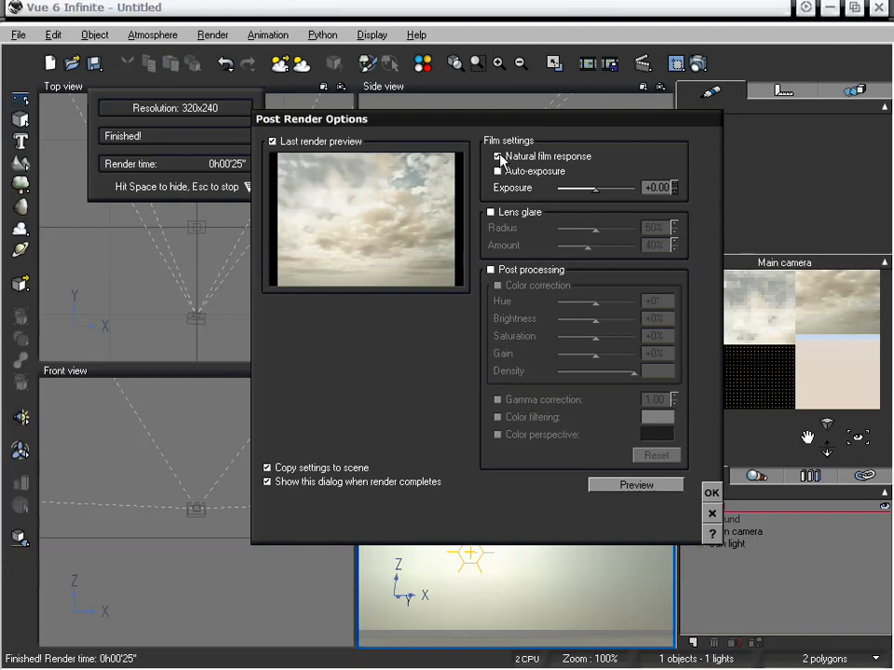
{"action": "left_click", "coordinate": [499, 157]}
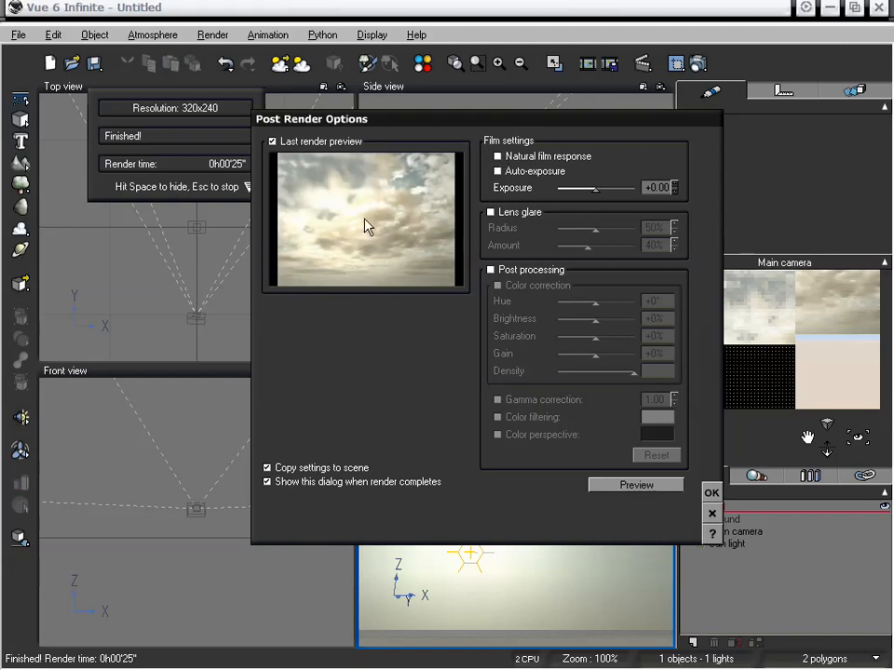
{"action": "left_click_drag", "start_coordinate": [463, 123], "coordinate": [455, 119]}
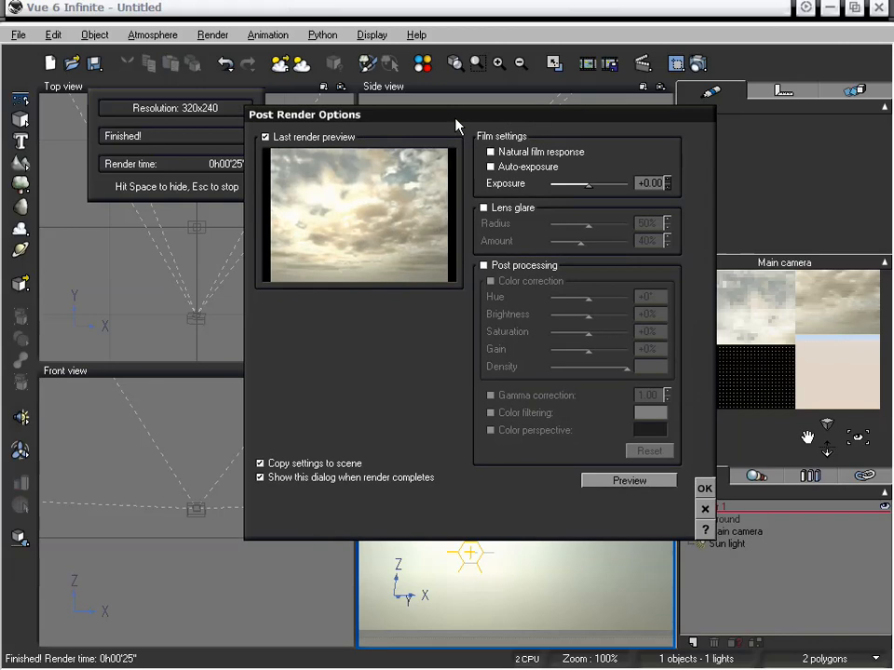
{"action": "left_click", "coordinate": [491, 153]}
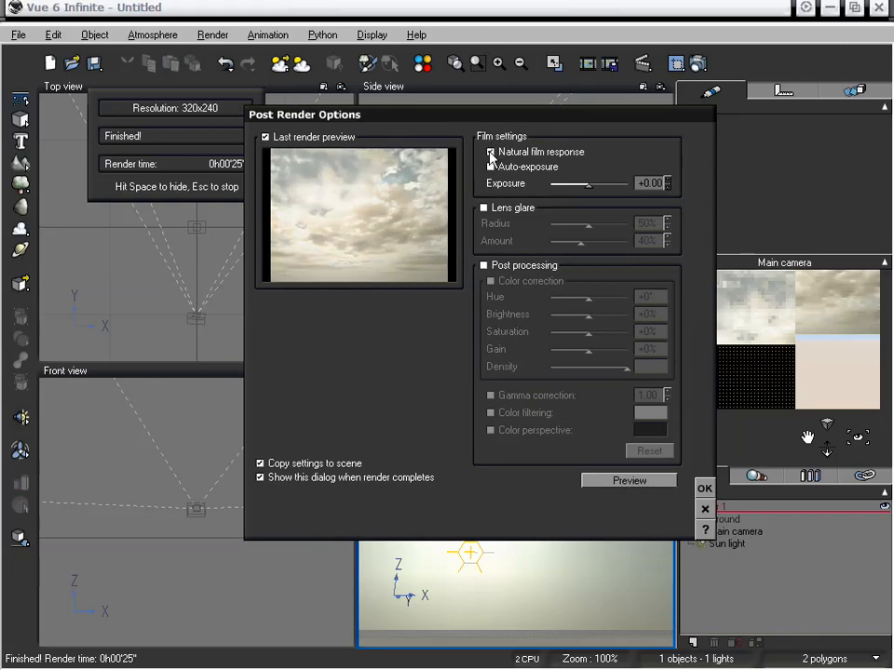
{"action": "left_click", "coordinate": [490, 153]}
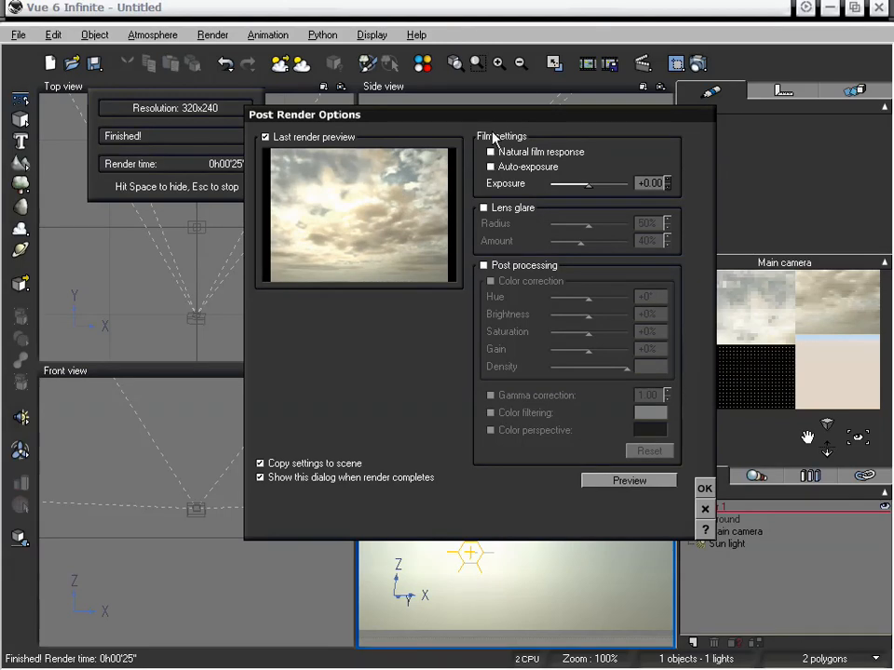
{"action": "left_click_drag", "start_coordinate": [494, 120], "coordinate": [487, 113]}
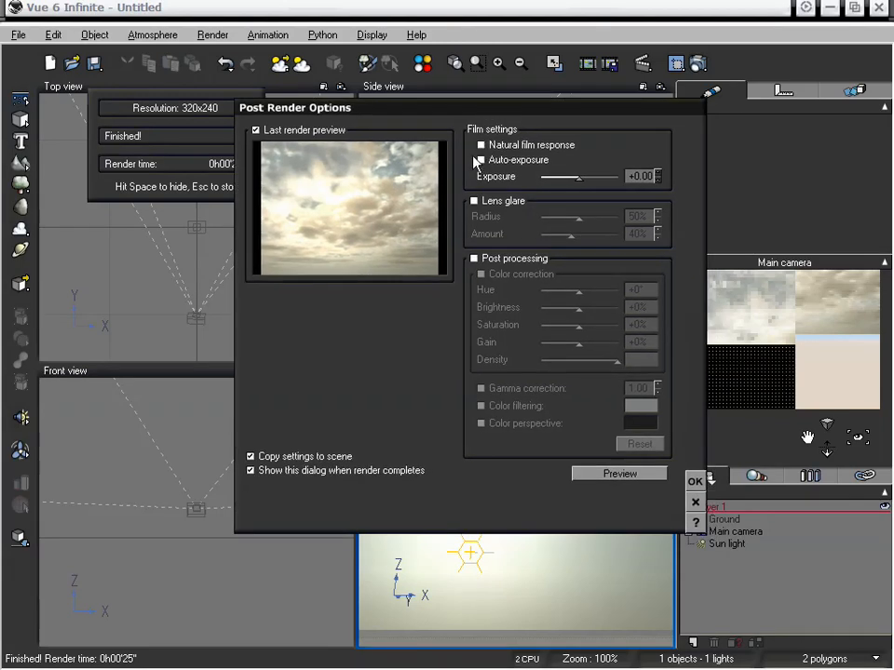
{"action": "left_click", "coordinate": [481, 146]}
{"action": "left_click", "coordinate": [481, 146]}
{"action": "left_click", "coordinate": [482, 146]}
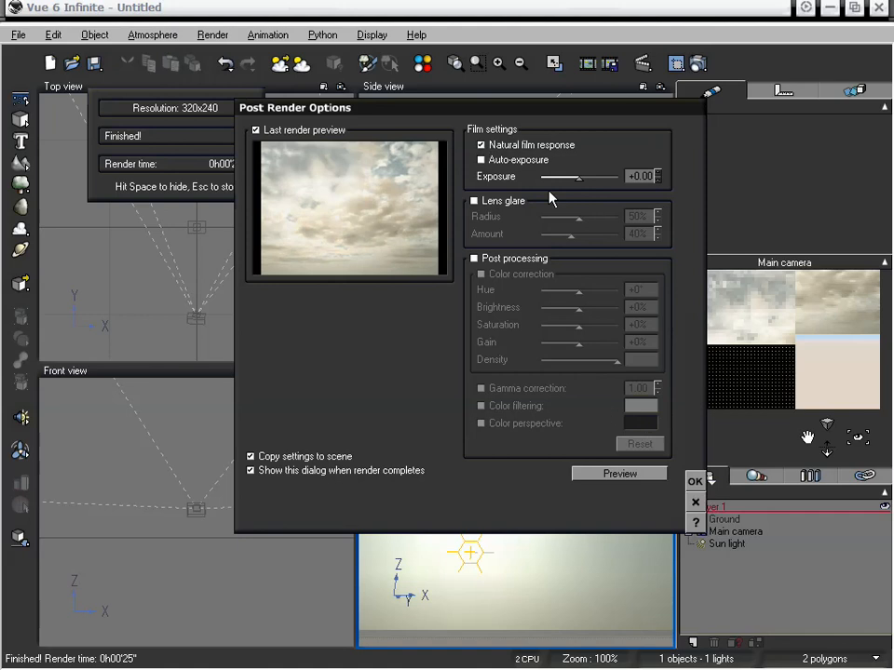
Step: Dismiss the post render options and close the render display window
{"action": "left_click", "coordinate": [697, 503]}
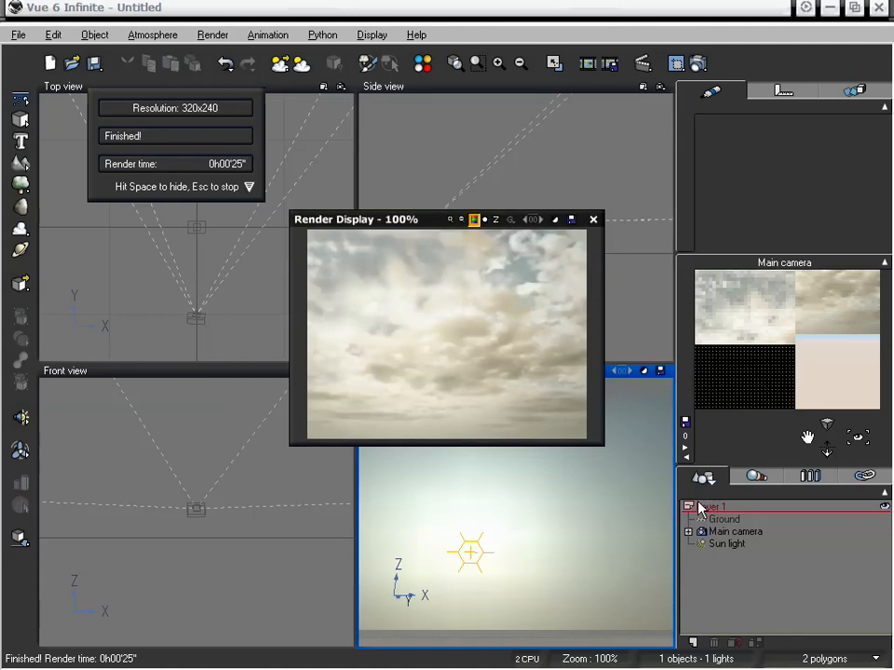
{"action": "left_click_drag", "start_coordinate": [418, 226], "coordinate": [413, 220]}
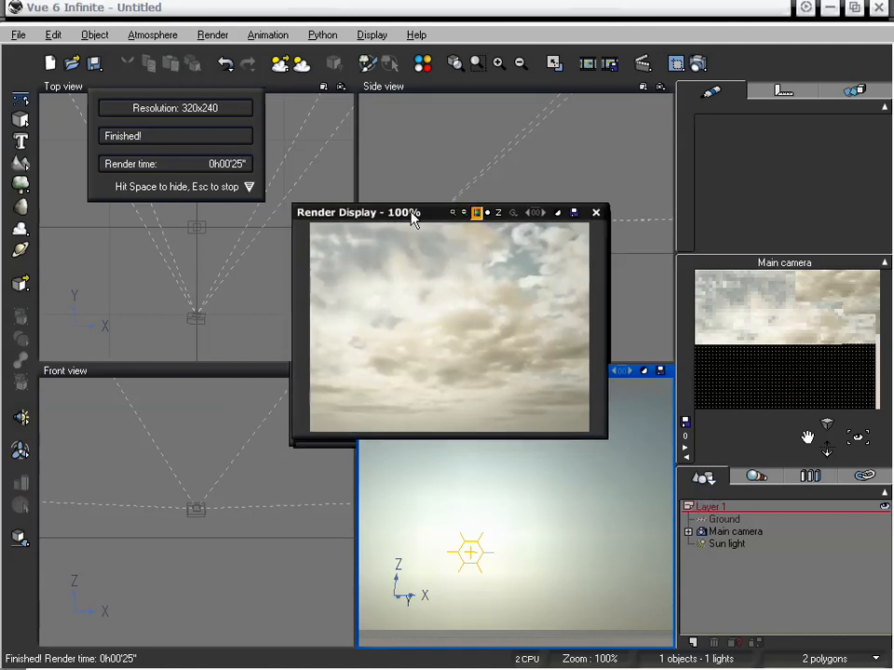
{"action": "left_click", "coordinate": [588, 214]}
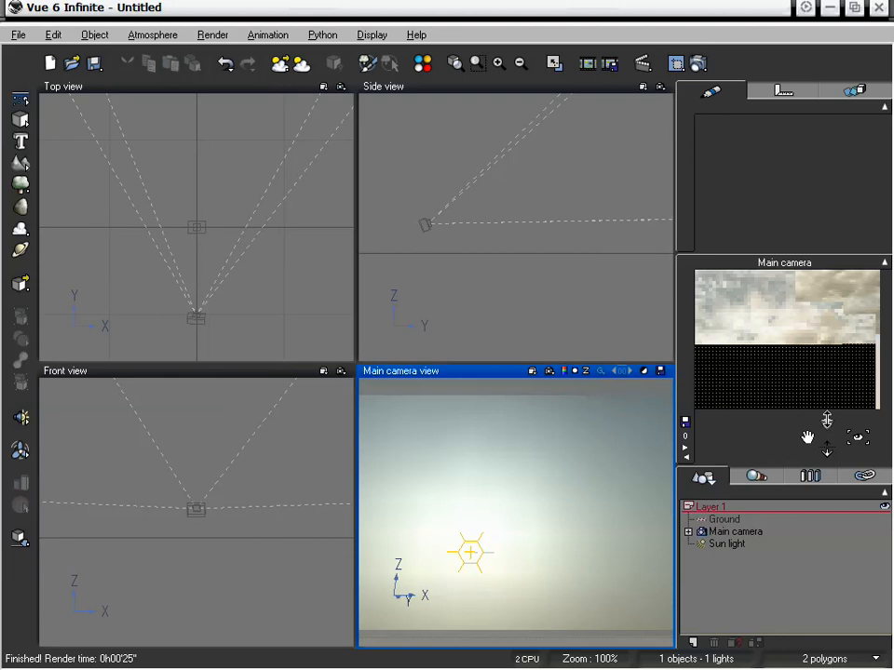
Step: Widen the main camera's view, aim it at the sky with the sun just above the horizon, and render it
{"action": "left_click_drag", "start_coordinate": [826, 424], "coordinate": [824, 411]}
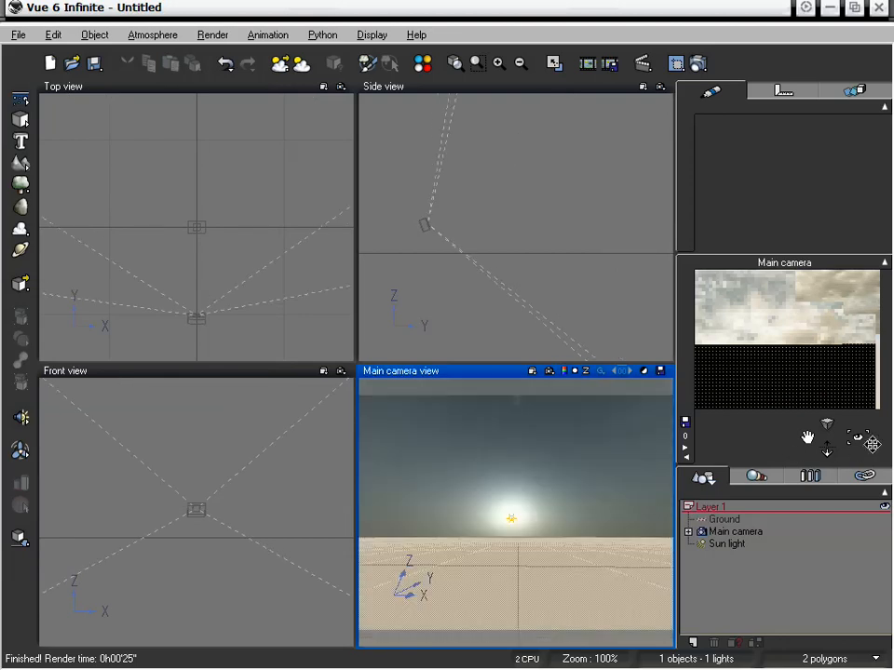
{"action": "mouse_move", "coordinate": [863, 435]}
{"action": "left_mouse_down"}
{"action": "mouse_move", "coordinate": [880, 411]}
{"action": "mouse_move", "coordinate": [867, 420]}
{"action": "left_mouse_up"}
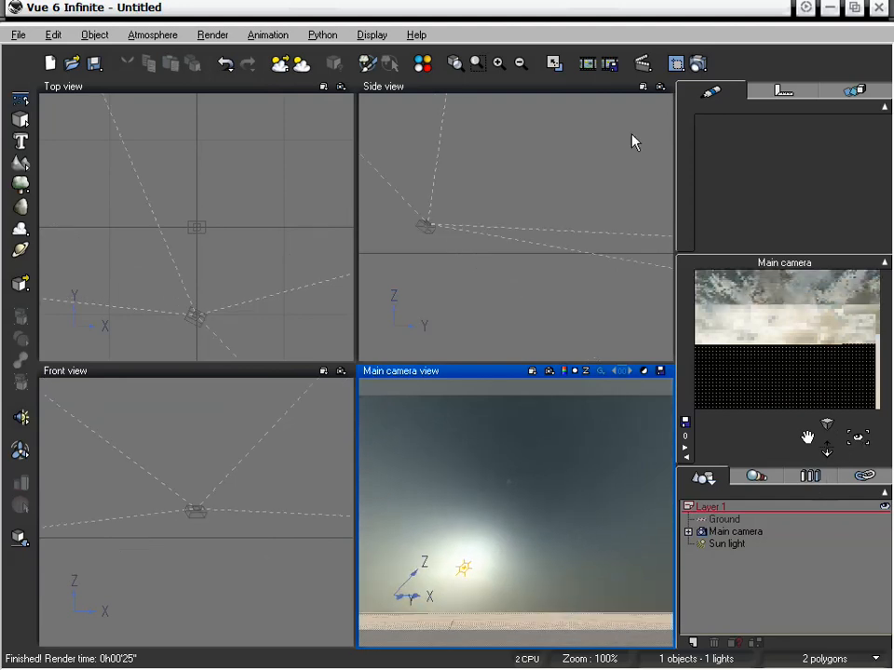
{"action": "left_click", "coordinate": [698, 63]}
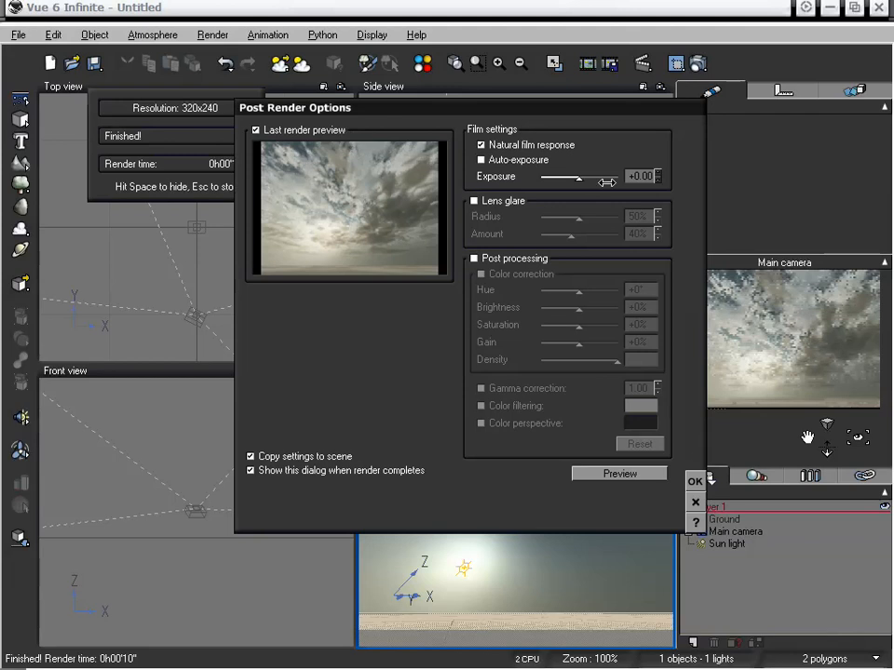
Step: Turn on Auto-exposure for the last render and compare the sky preview with Natural film response off and on
{"action": "left_click", "coordinate": [527, 163]}
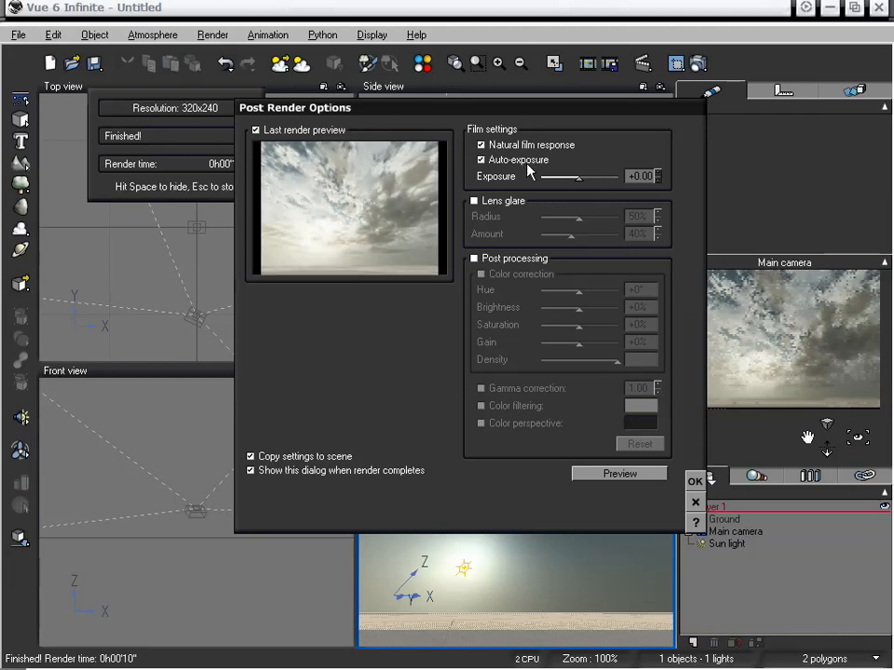
{"action": "left_click", "coordinate": [529, 163]}
{"action": "left_click", "coordinate": [529, 163]}
{"action": "left_click", "coordinate": [482, 147]}
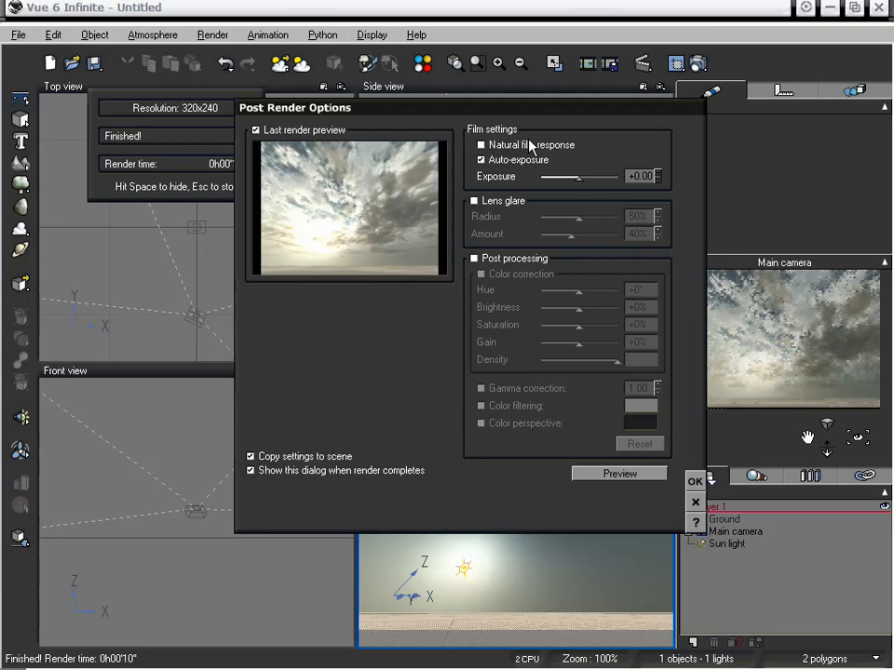
{"action": "left_click", "coordinate": [482, 146]}
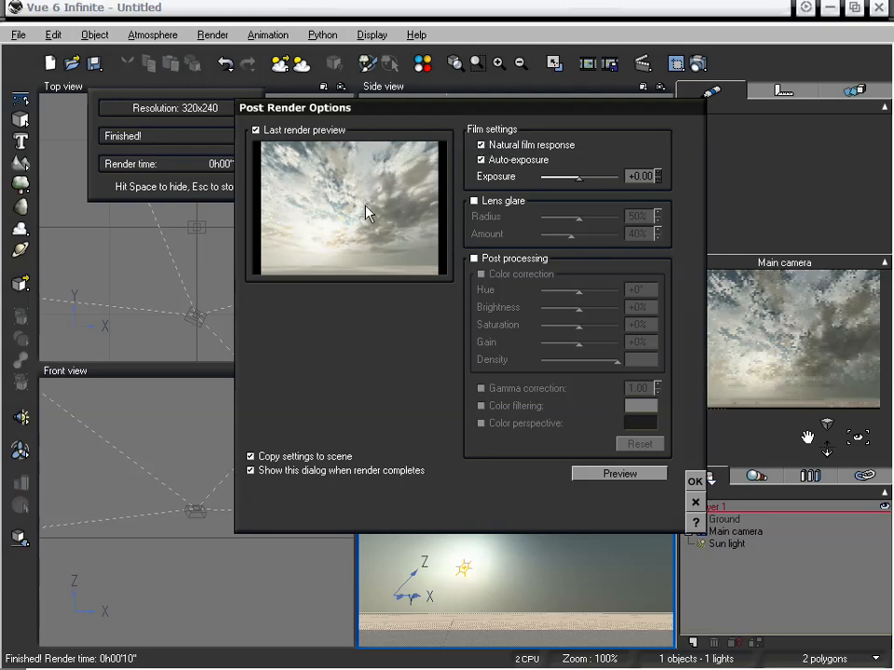
Step: Compare the sky preview with Auto-exposure on and off several times, leaving Auto-exposure disabled and Natural film response enabled
{"action": "left_click", "coordinate": [481, 160]}
{"action": "left_click", "coordinate": [482, 161]}
{"action": "left_click", "coordinate": [481, 161]}
{"action": "left_click", "coordinate": [481, 160]}
{"action": "left_click", "coordinate": [481, 161]}
{"action": "left_click", "coordinate": [482, 161]}
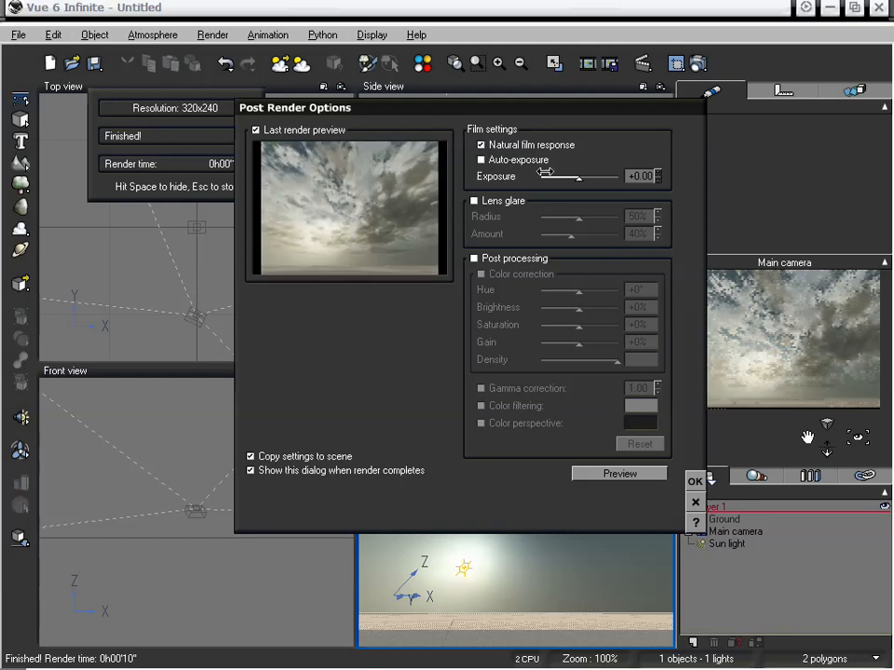
Step: Try an exposure of +0.18 with Lens glare enabled on the rendered sky, and close the render display
{"action": "mouse_move", "coordinate": [579, 177]}
{"action": "left_mouse_down"}
{"action": "mouse_move", "coordinate": [588, 178]}
{"action": "mouse_move", "coordinate": [566, 178]}
{"action": "mouse_move", "coordinate": [580, 180]}
{"action": "left_mouse_up"}
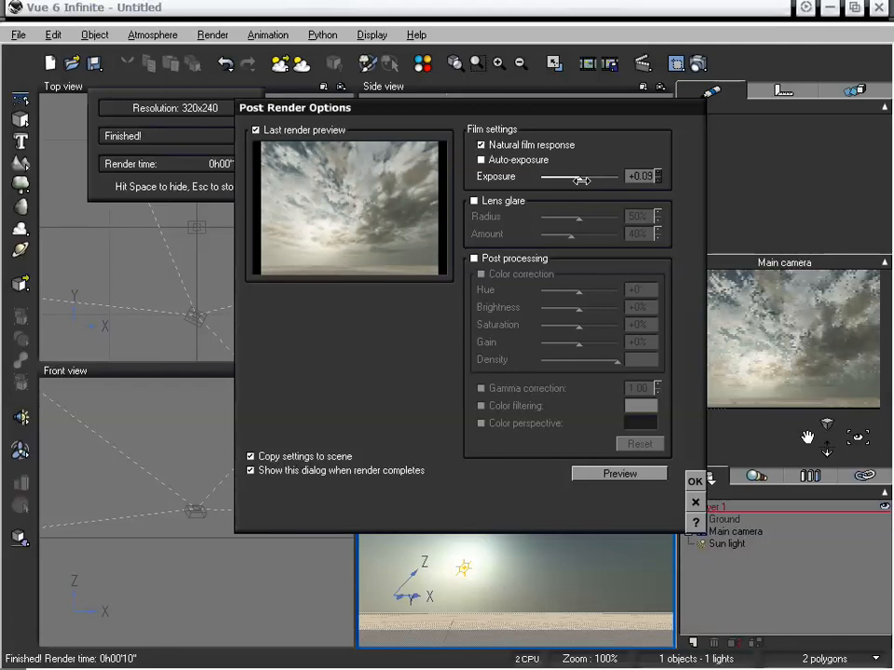
{"action": "left_click_drag", "start_coordinate": [581, 179], "coordinate": [582, 180]}
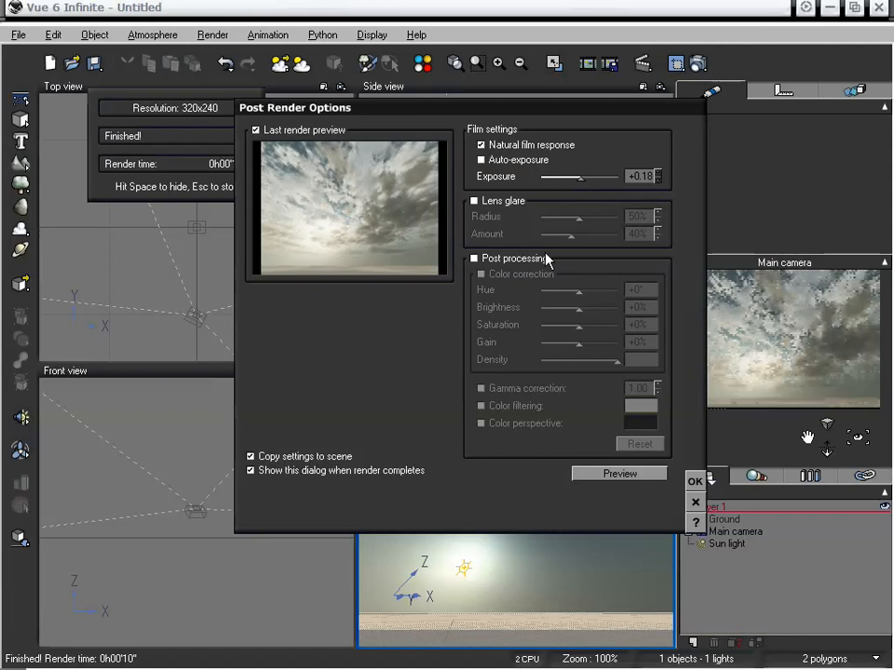
{"action": "left_click", "coordinate": [497, 201]}
{"action": "mouse_move", "coordinate": [578, 218]}
{"action": "left_mouse_down"}
{"action": "mouse_move", "coordinate": [602, 219]}
{"action": "mouse_move", "coordinate": [586, 219]}
{"action": "mouse_move", "coordinate": [610, 233]}
{"action": "mouse_move", "coordinate": [585, 231]}
{"action": "mouse_move", "coordinate": [567, 218]}
{"action": "mouse_move", "coordinate": [578, 217]}
{"action": "mouse_move", "coordinate": [578, 234]}
{"action": "left_mouse_up"}
{"action": "left_click", "coordinate": [694, 481]}
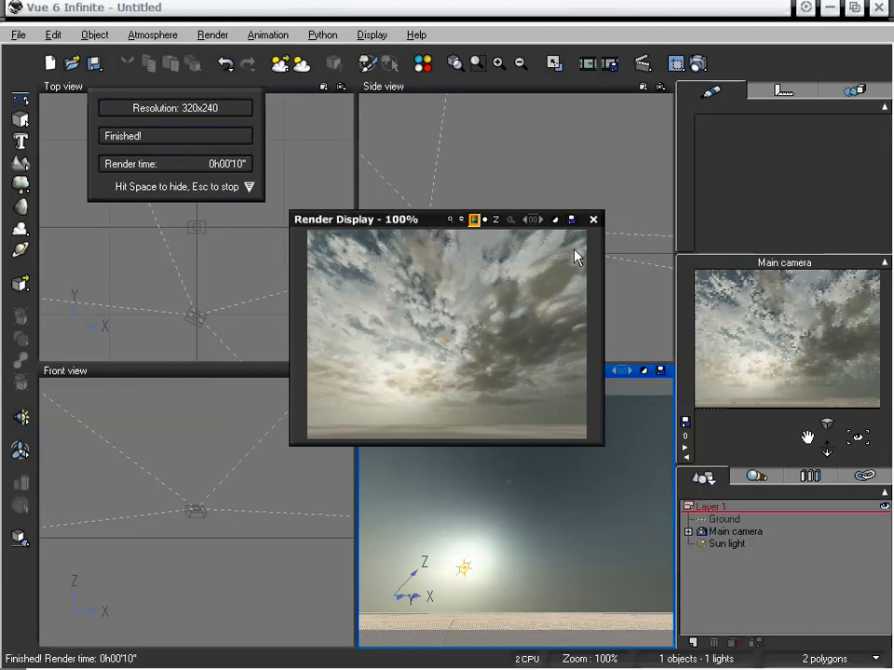
{"action": "left_click", "coordinate": [592, 220]}
Step: Enable the lens flare on the Sun light and render the main camera view again
{"action": "left_click", "coordinate": [726, 544]}
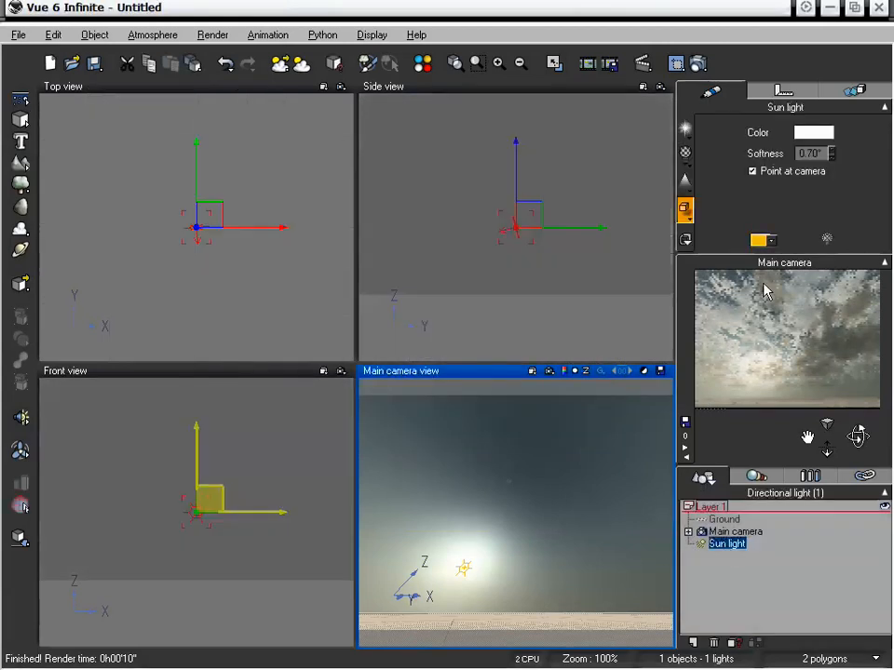
{"action": "left_click", "coordinate": [685, 130]}
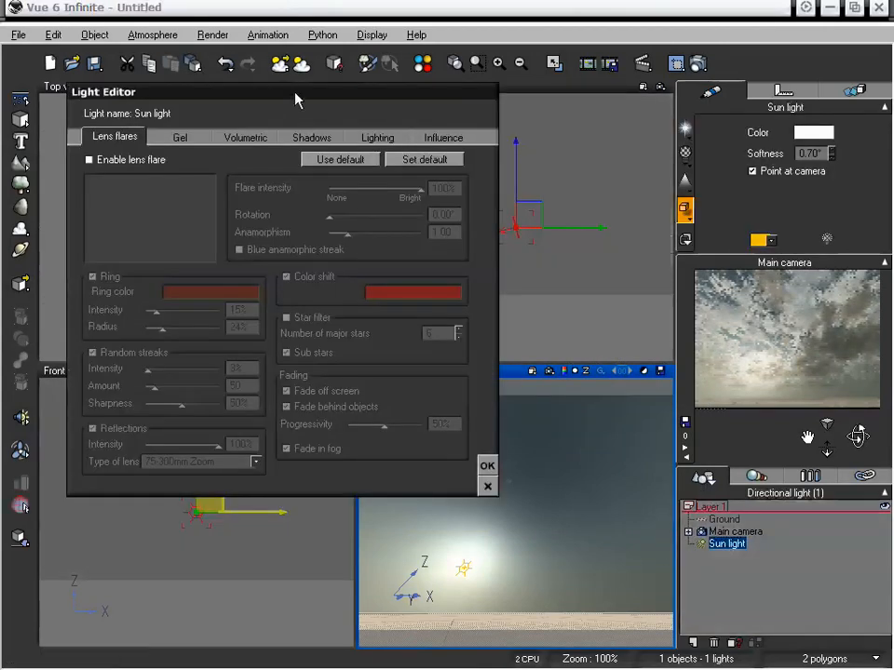
{"action": "left_click_drag", "start_coordinate": [296, 100], "coordinate": [422, 116]}
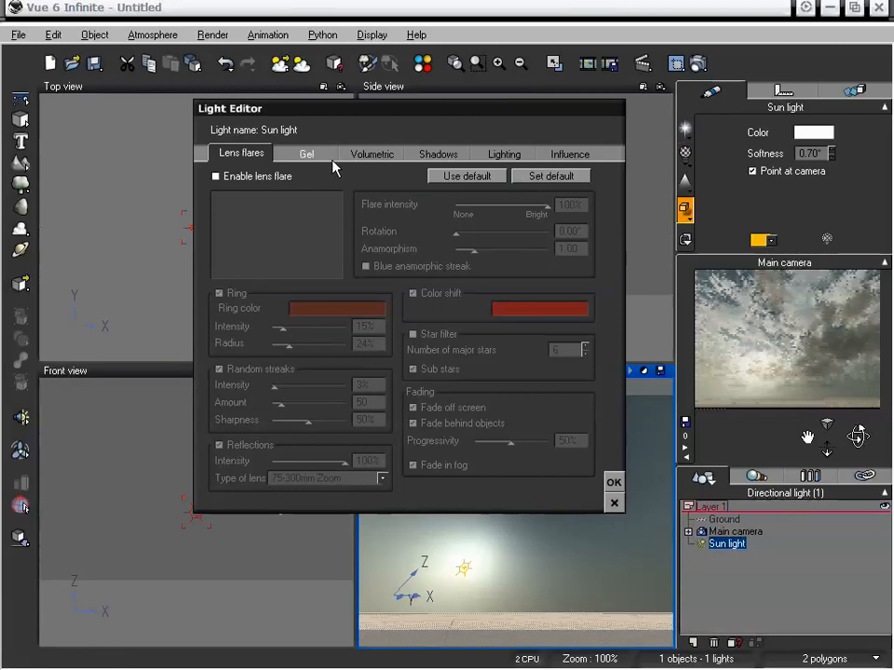
{"action": "left_click", "coordinate": [216, 175]}
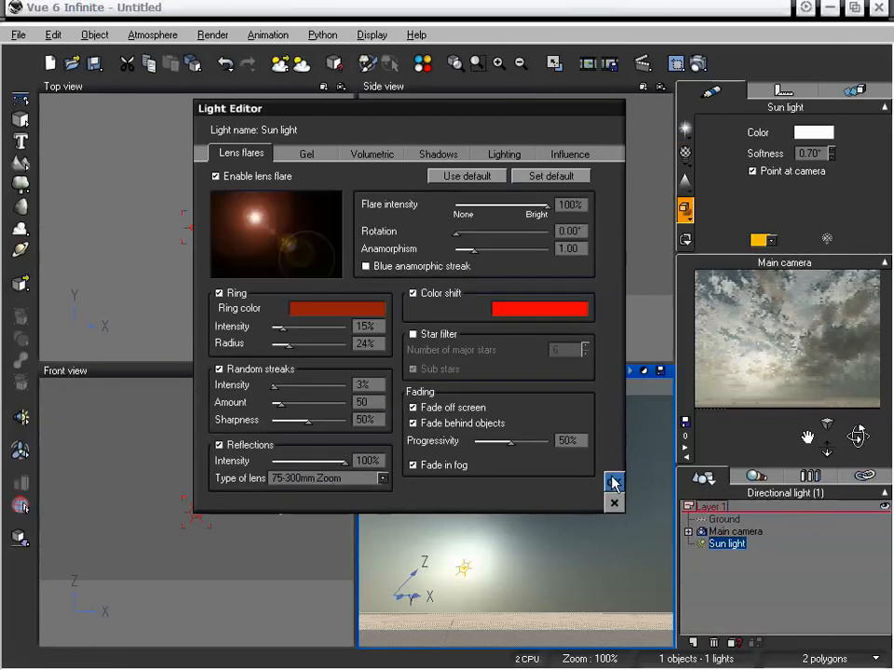
{"action": "left_click", "coordinate": [614, 481]}
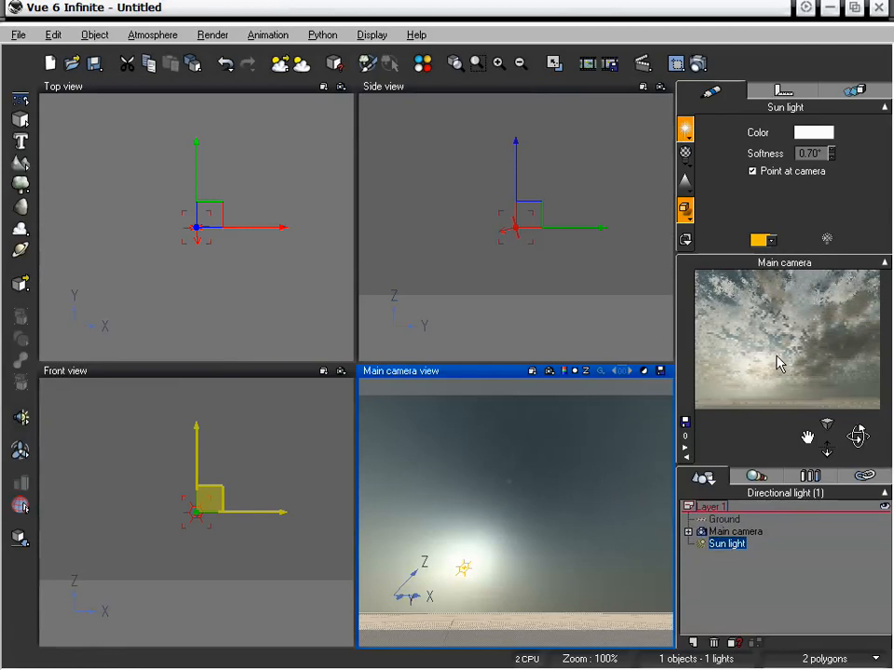
{"action": "left_click", "coordinate": [677, 63]}
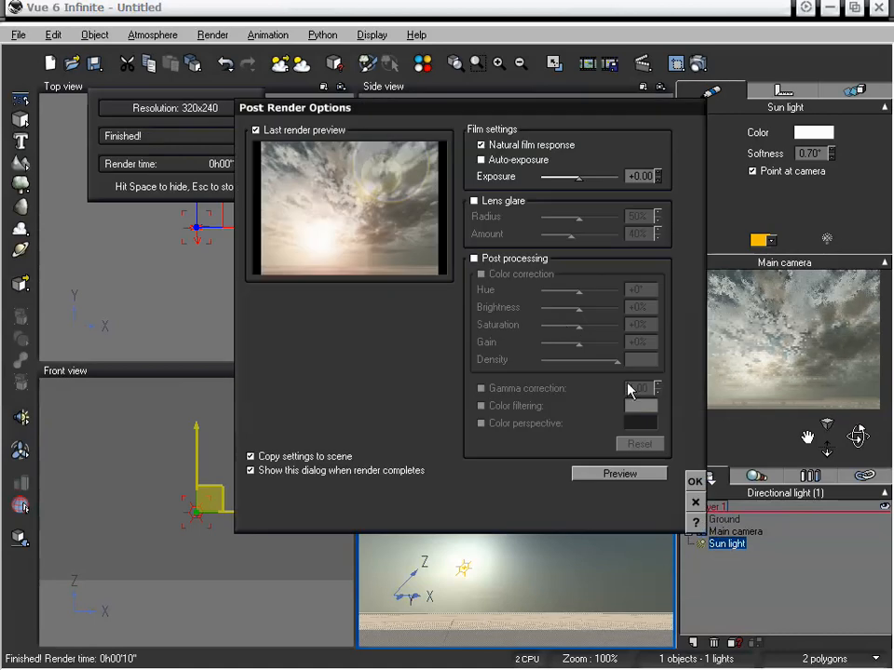
{"action": "left_click_drag", "start_coordinate": [408, 113], "coordinate": [407, 122]}
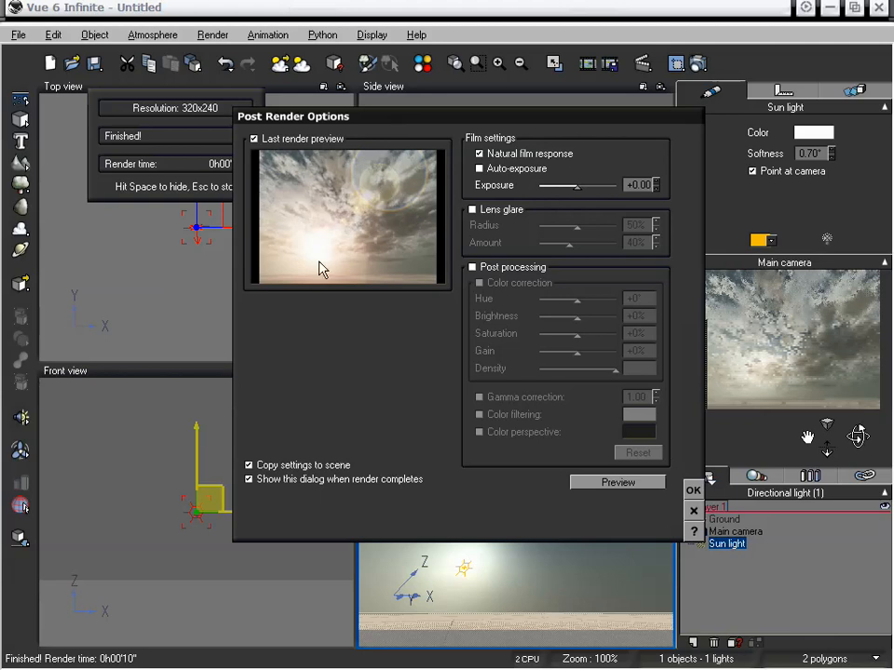
Step: Enable Lens glare on the new render, adjust its Radius and Amount, apply the post render options, and close the render display
{"action": "left_click", "coordinate": [475, 209]}
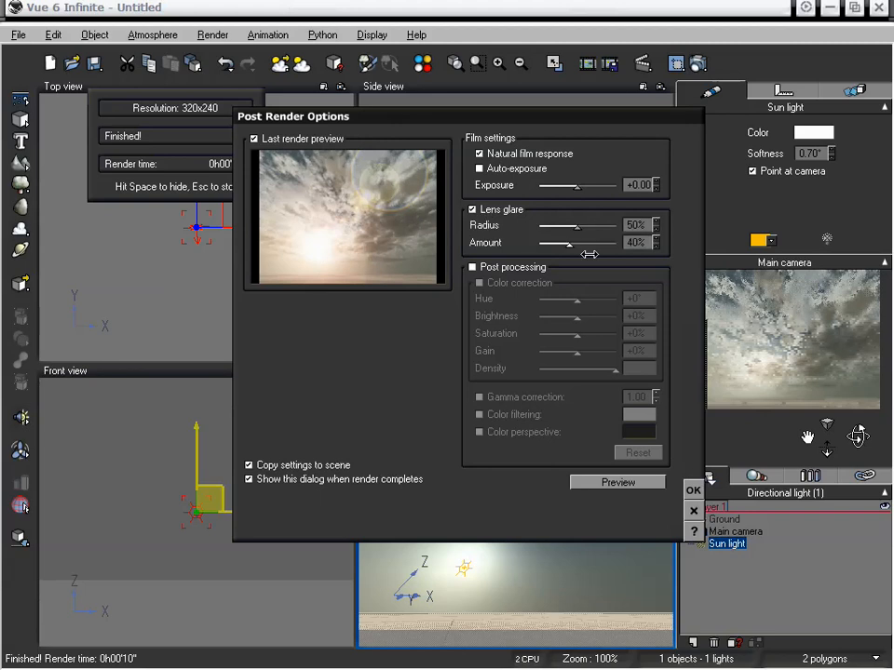
{"action": "left_click_drag", "start_coordinate": [573, 226], "coordinate": [592, 241]}
{"action": "left_click_drag", "start_coordinate": [538, 229], "coordinate": [547, 227]}
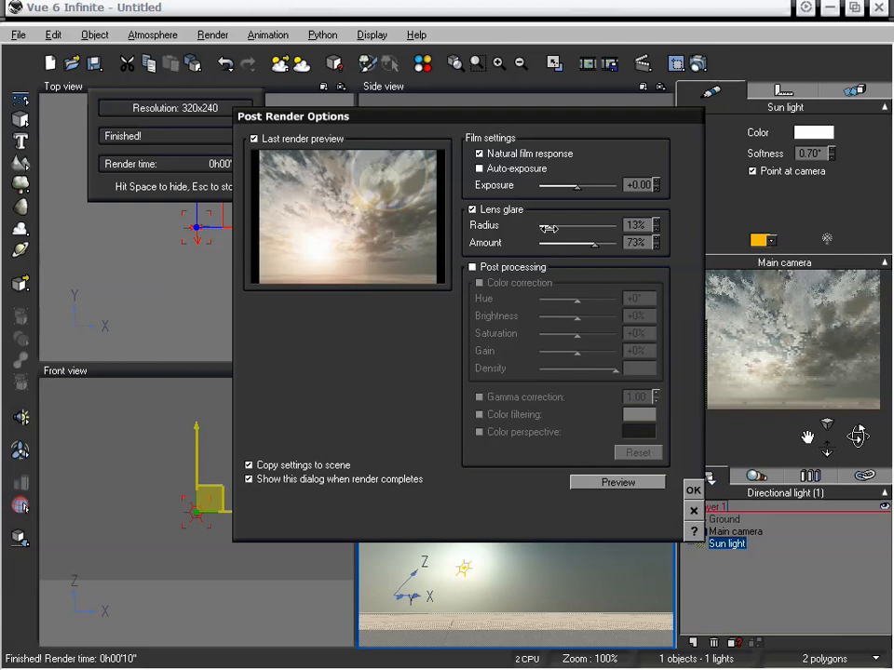
{"action": "left_click_drag", "start_coordinate": [604, 245], "coordinate": [570, 227]}
{"action": "left_click", "coordinate": [565, 251]}
{"action": "left_click", "coordinate": [694, 490]}
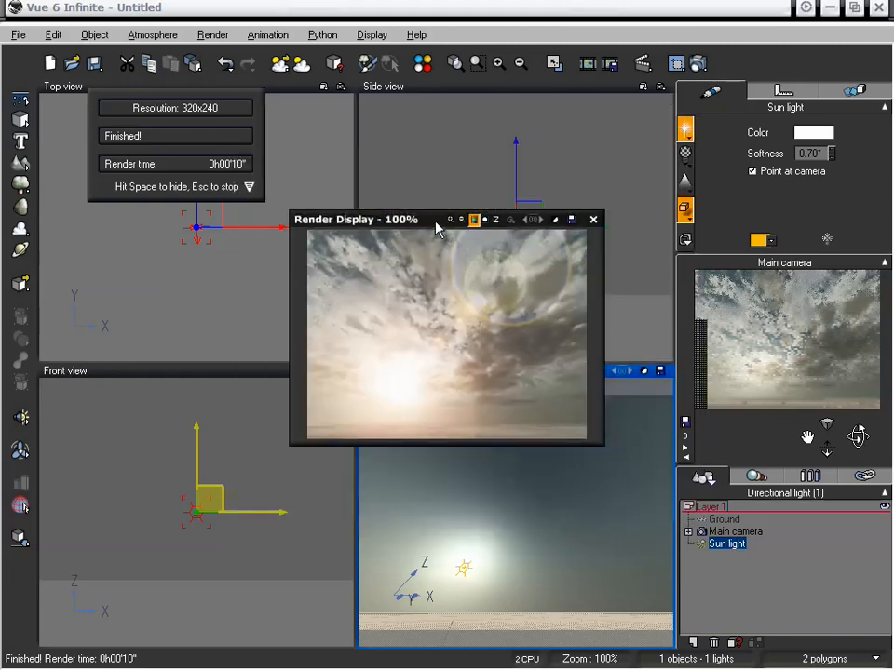
{"action": "left_click_drag", "start_coordinate": [435, 227], "coordinate": [431, 237]}
{"action": "left_click", "coordinate": [588, 231]}
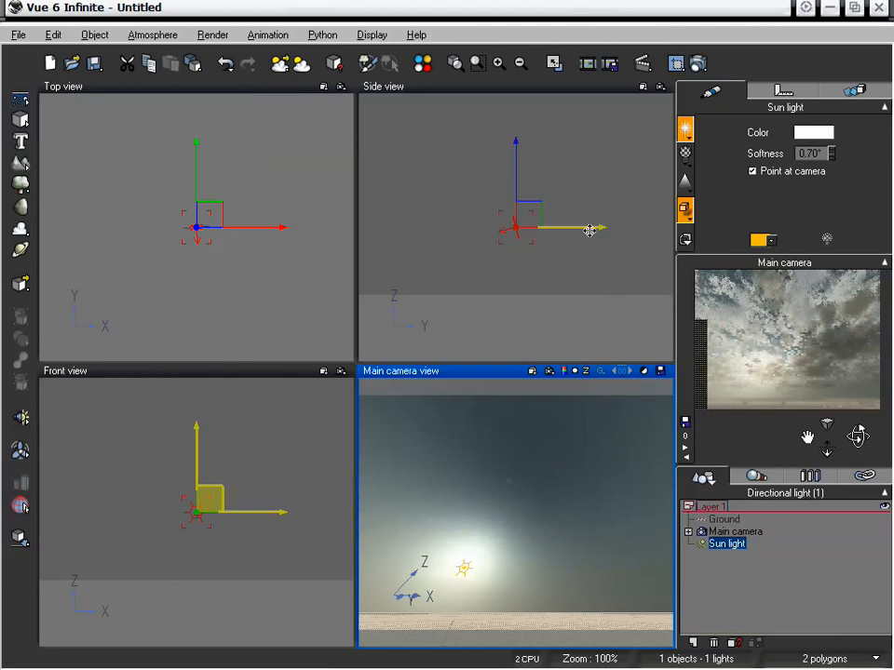